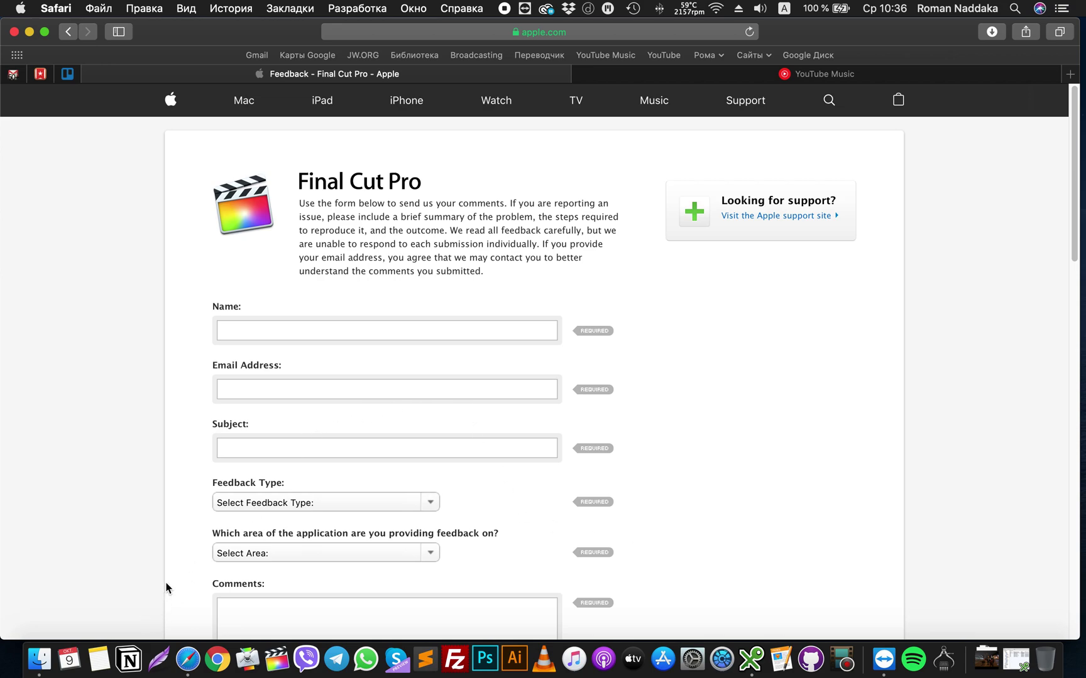
Step: Open and dismiss the Apple menu and Finder's Dock menu
{"action": "left_click", "coordinate": [23, 9]}
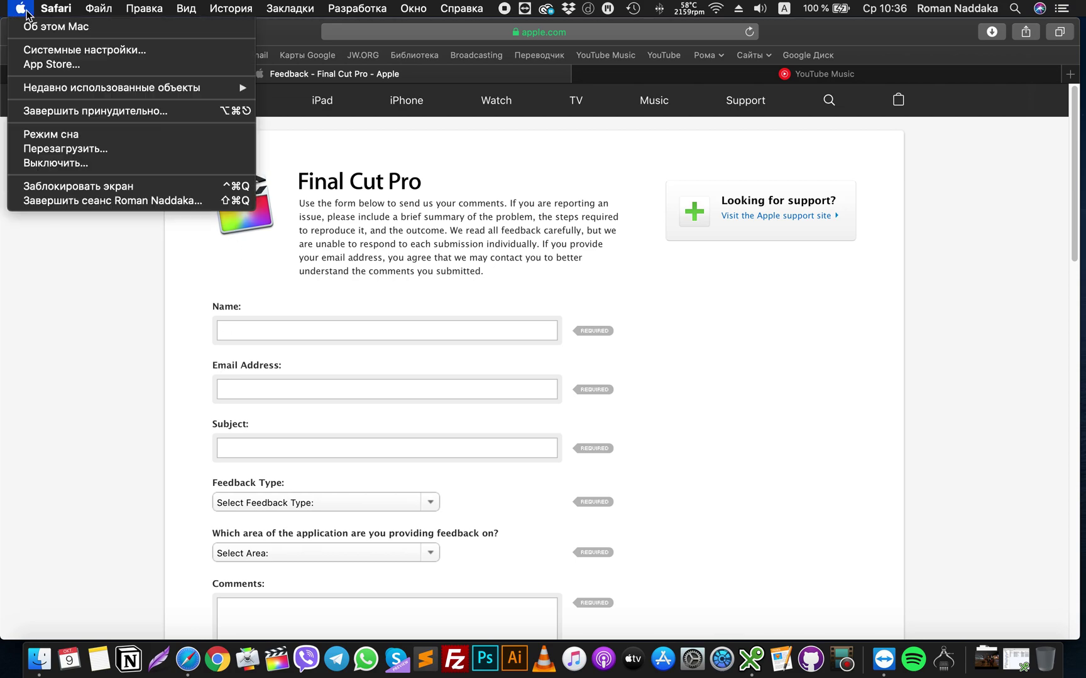
{"action": "left_click", "coordinate": [25, 15]}
{"action": "right_click", "coordinate": [40, 659]}
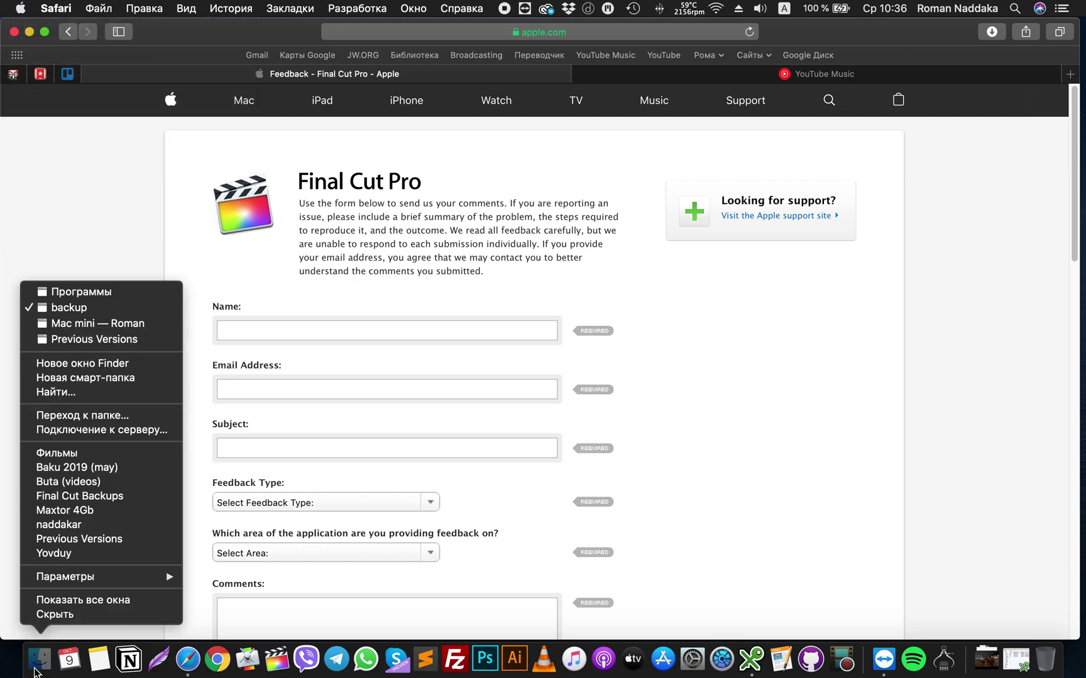
{"action": "left_click", "coordinate": [706, 382]}
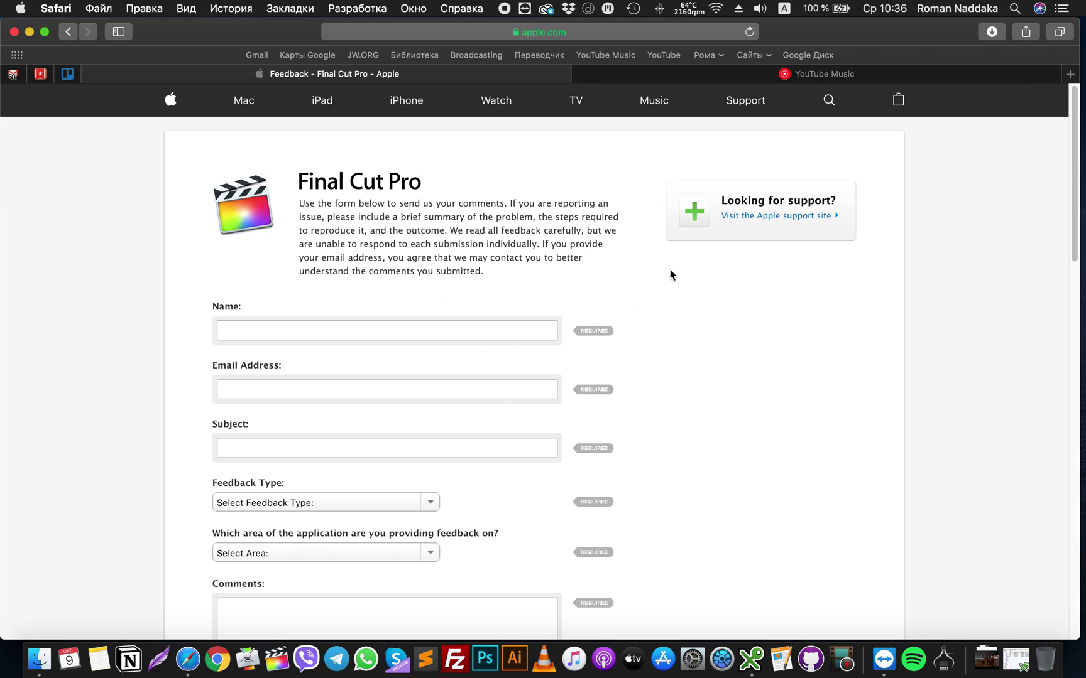
Step: Launch Final Cut Pro, move the playhead earlier, check Playback preferences, then quit
{"action": "left_click", "coordinate": [277, 659]}
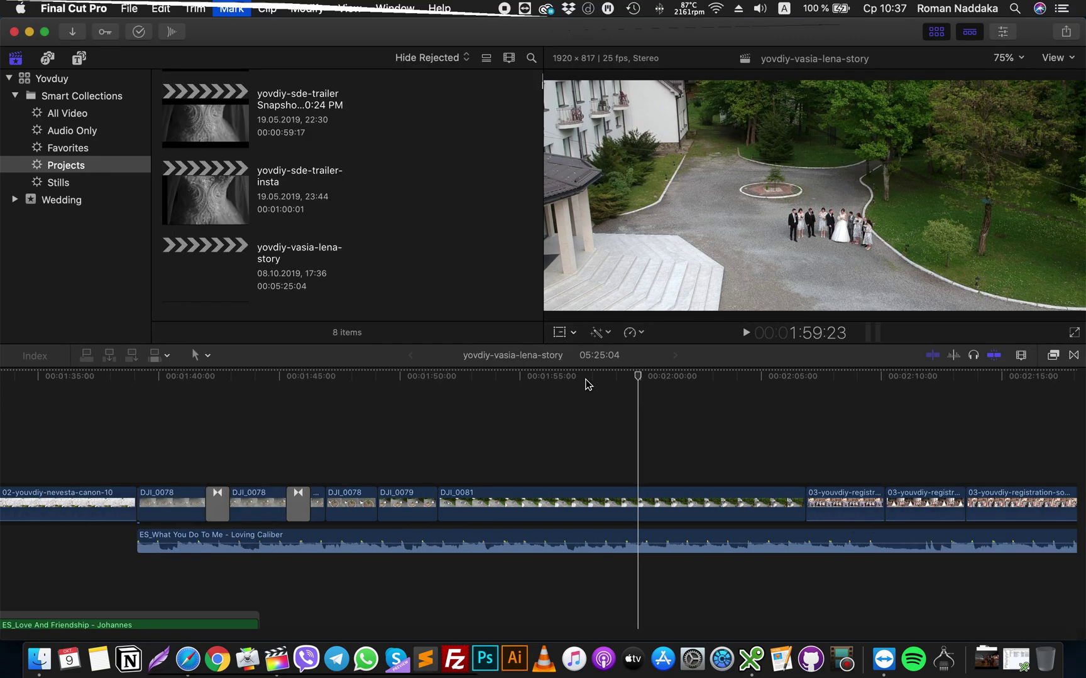
{"action": "left_click", "coordinate": [437, 445]}
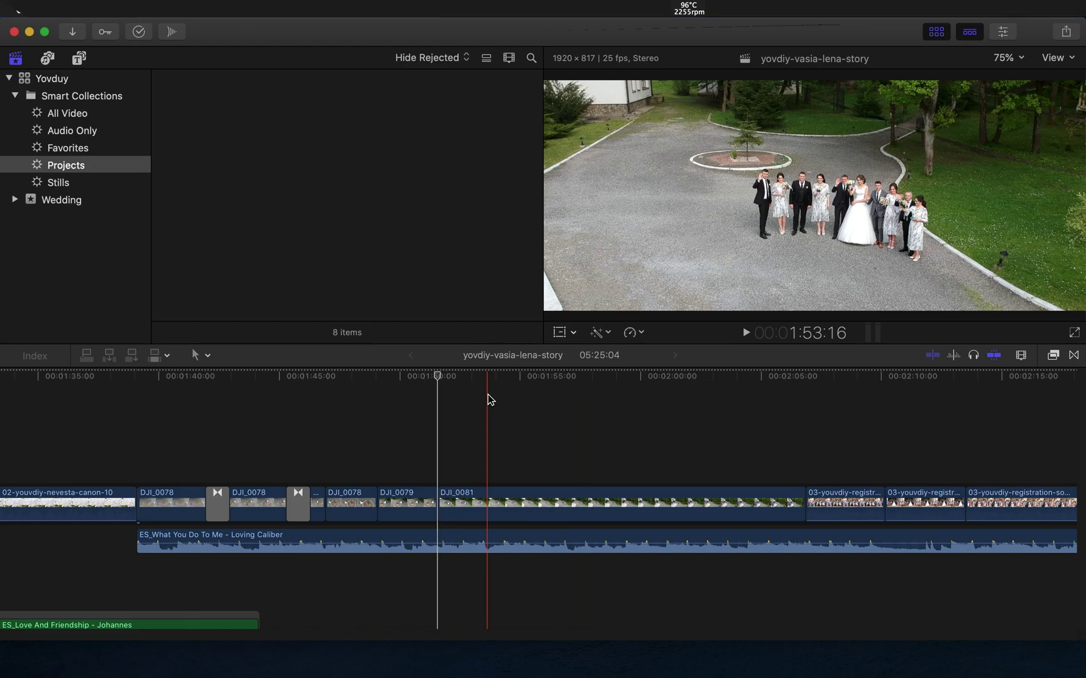
{"action": "key", "text": "super+comma"}
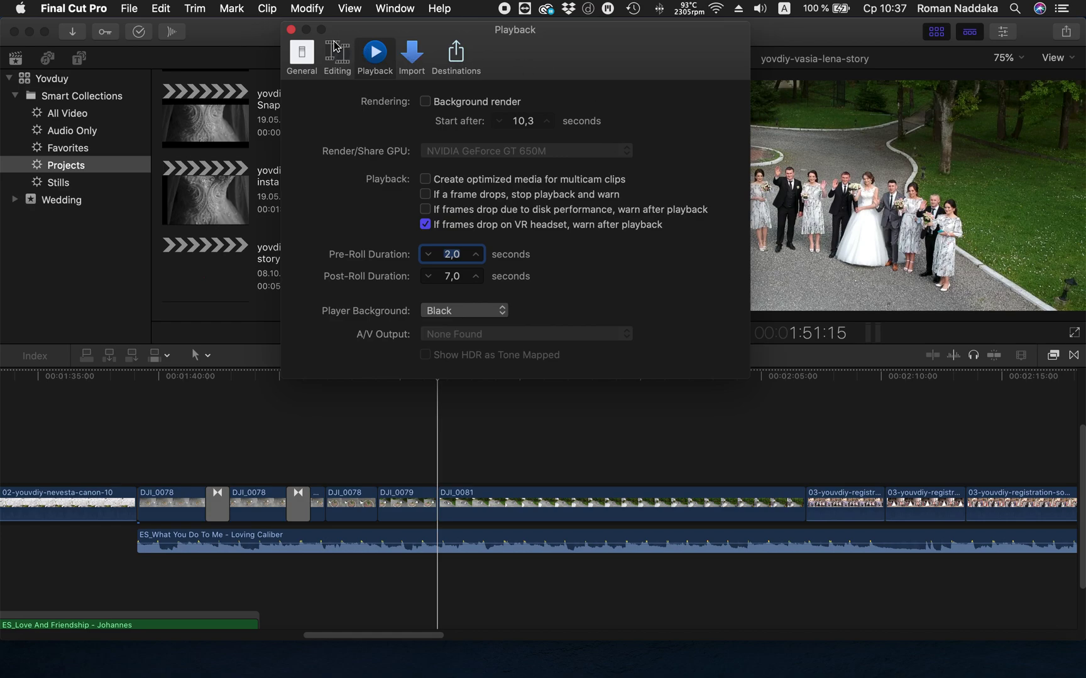
{"action": "left_click", "coordinate": [292, 31]}
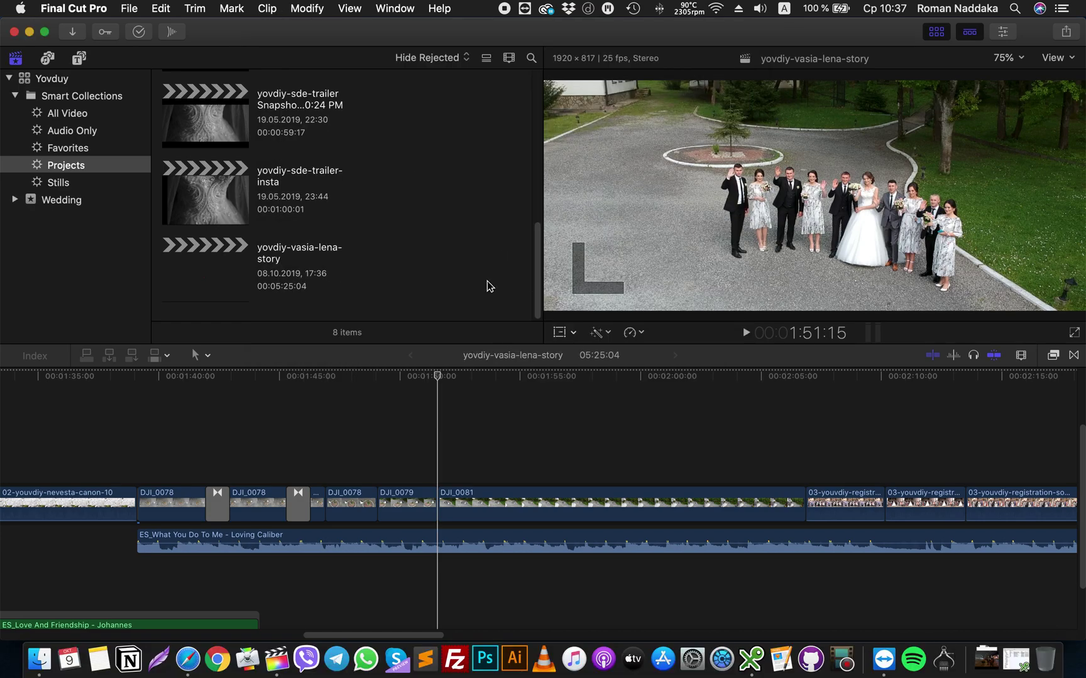
{"action": "key", "text": "super+q"}
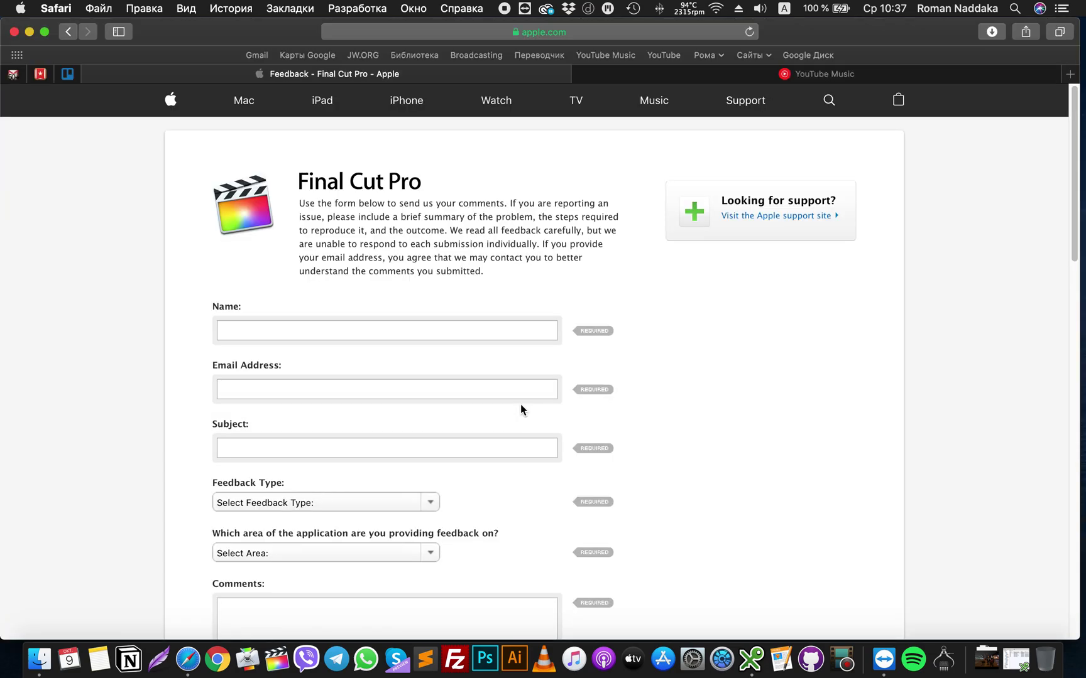
Step: Open the Apple menu, move across to the Edit menu, then dismiss it
{"action": "left_click", "coordinate": [3, 6]}
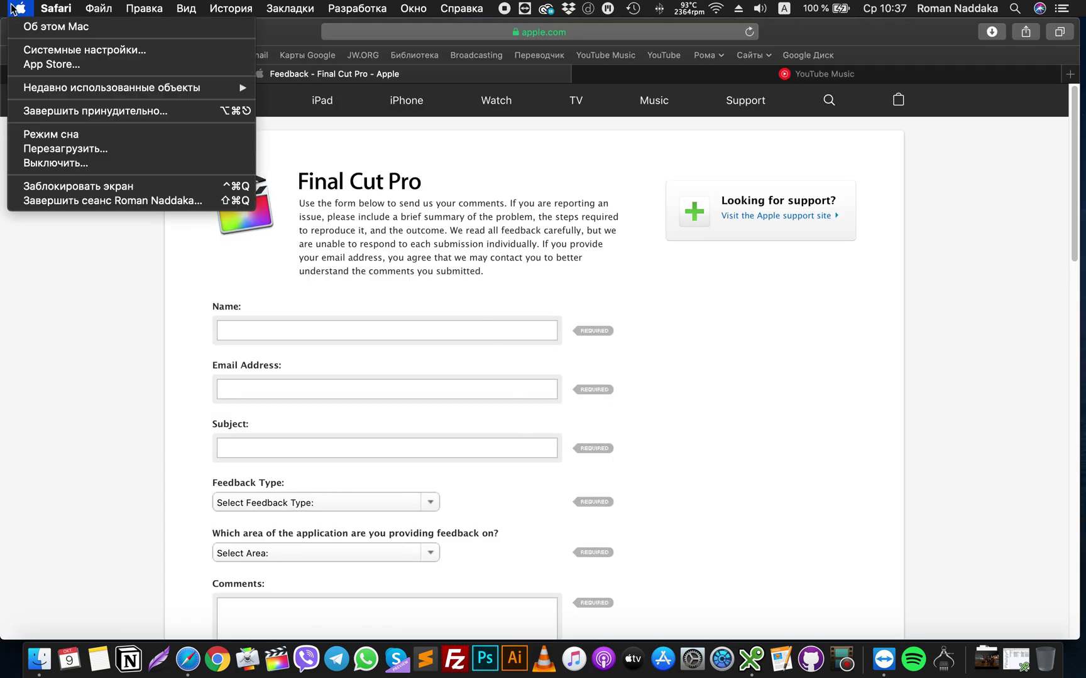
{"action": "left_click", "coordinate": [85, 308]}
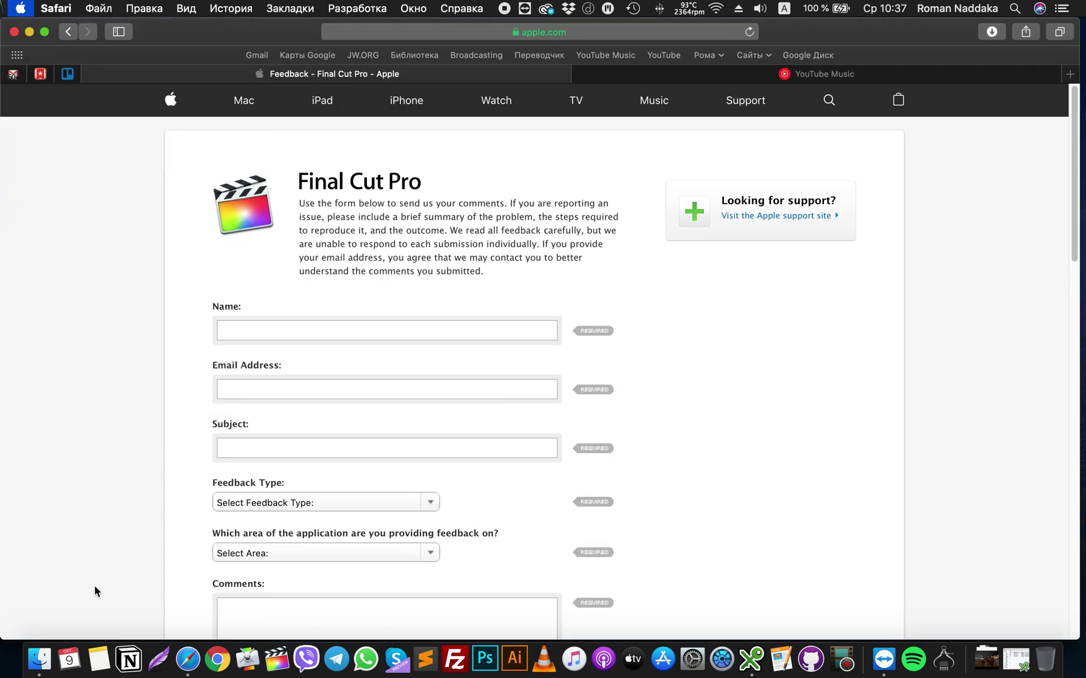
{"action": "left_click", "coordinate": [20, 8]}
{"action": "key", "text": "Right"}
{"action": "key", "text": "Right"}
{"action": "key", "text": "Right"}
{"action": "key", "text": "Escape"}
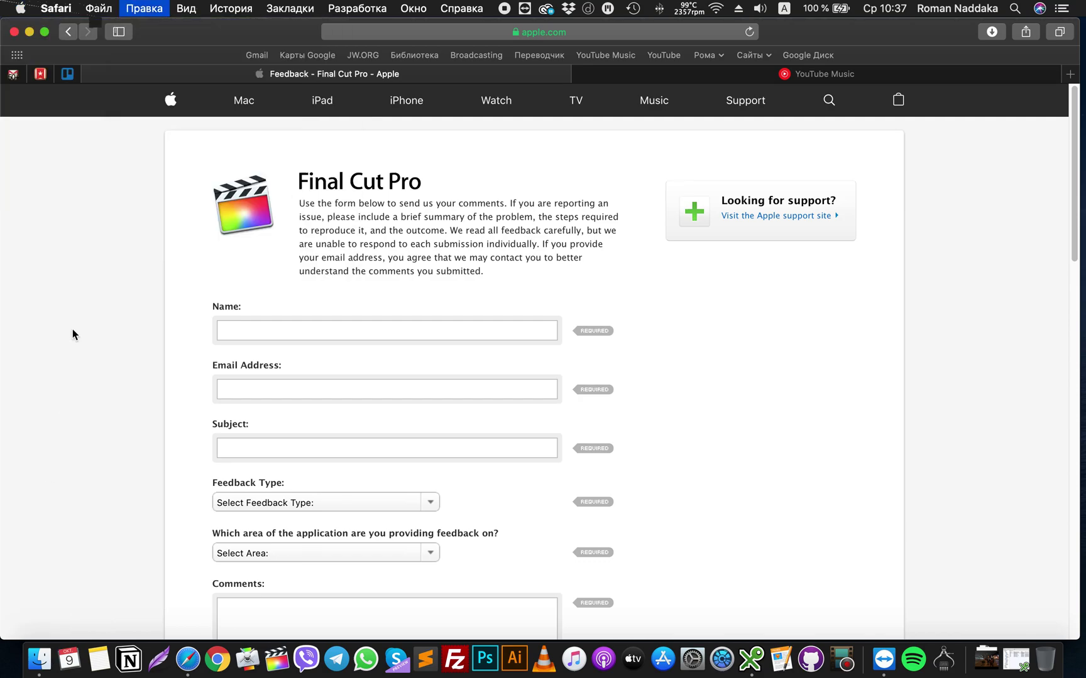
Step: Switch to Finder, return to the Safari desktop, and bring up Finder's Dock menu
{"action": "left_click", "coordinate": [39, 660]}
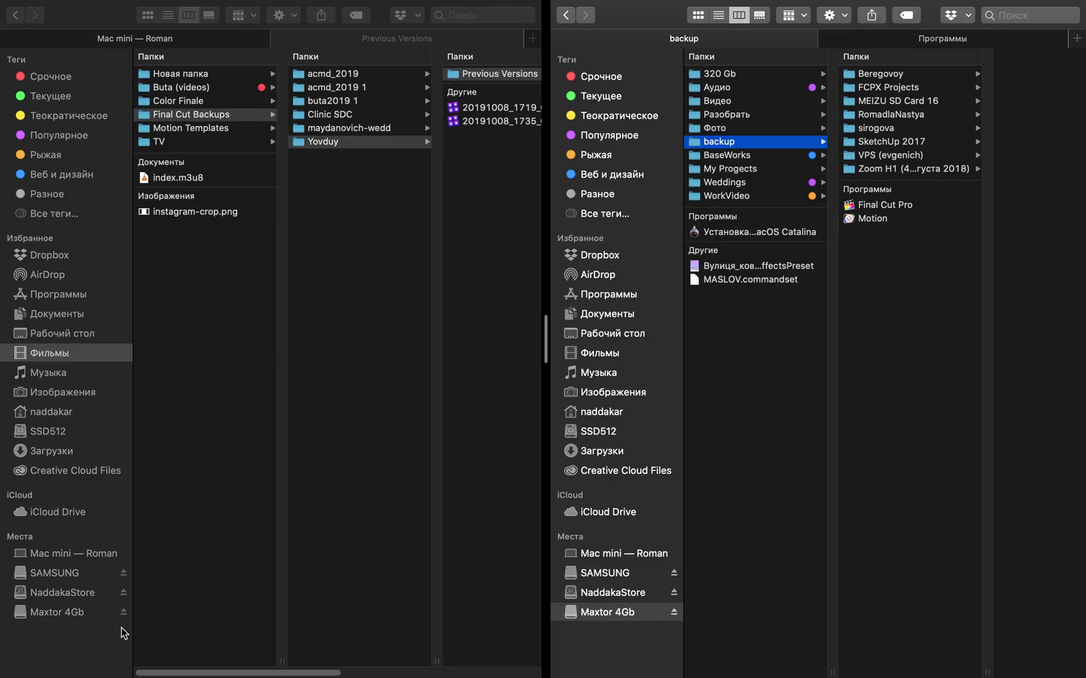
{"action": "key", "text": "ctrl+Left"}
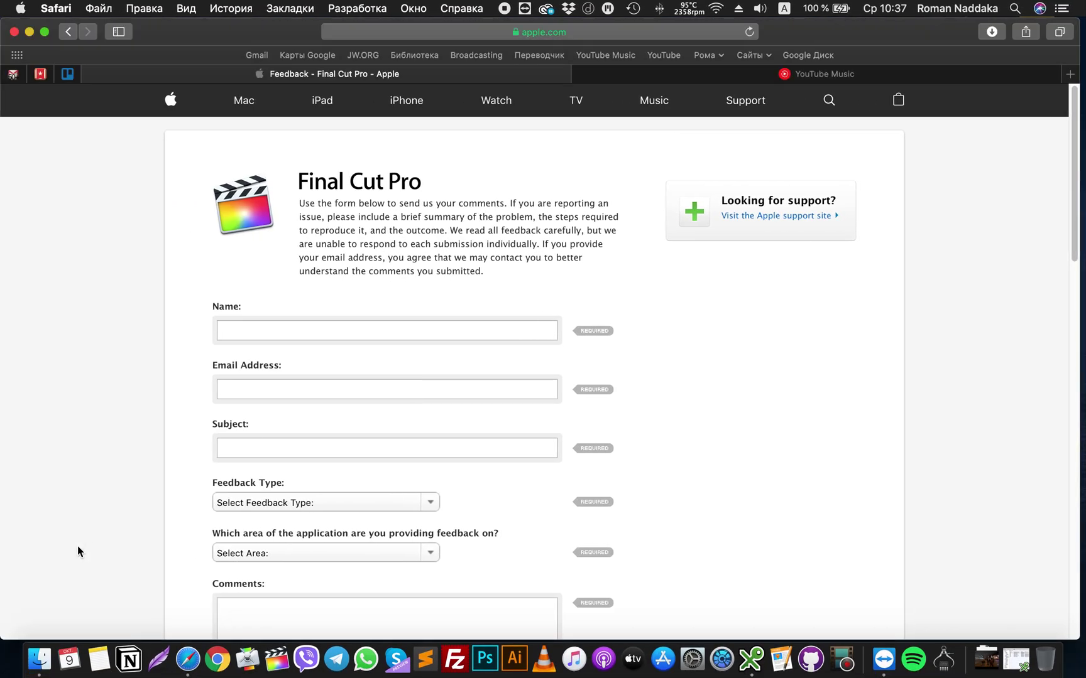
{"action": "right_click", "coordinate": [39, 660]}
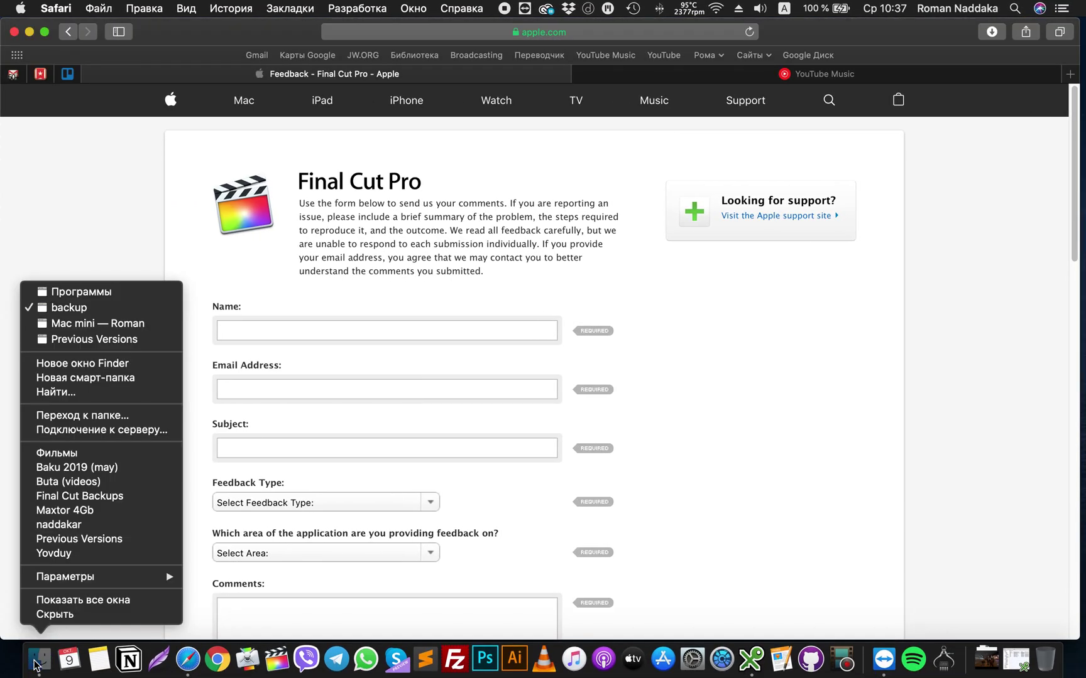
{"action": "left_click", "coordinate": [253, 297]}
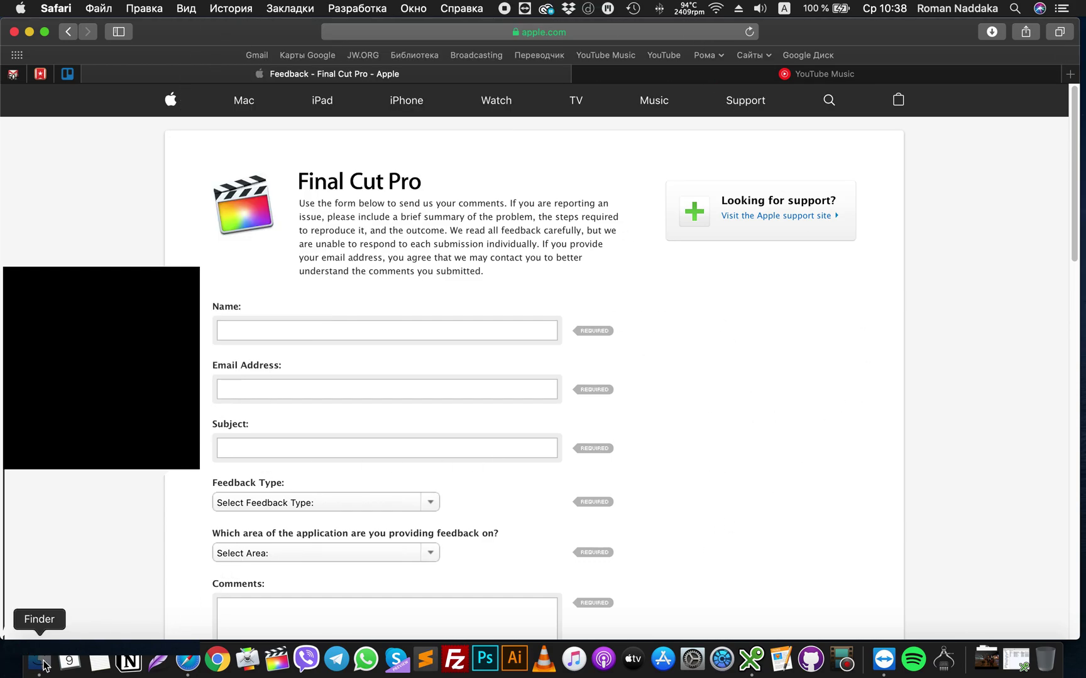
{"action": "right_click", "coordinate": [39, 652]}
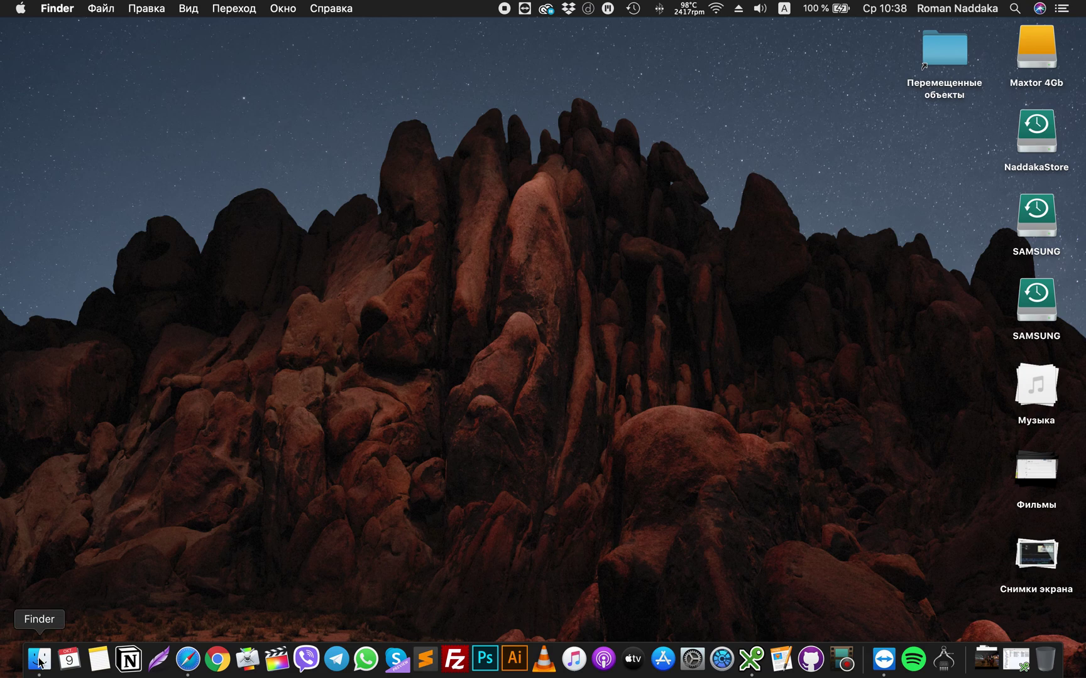
{"action": "right_click", "coordinate": [39, 659]}
{"action": "left_click", "coordinate": [200, 201]}
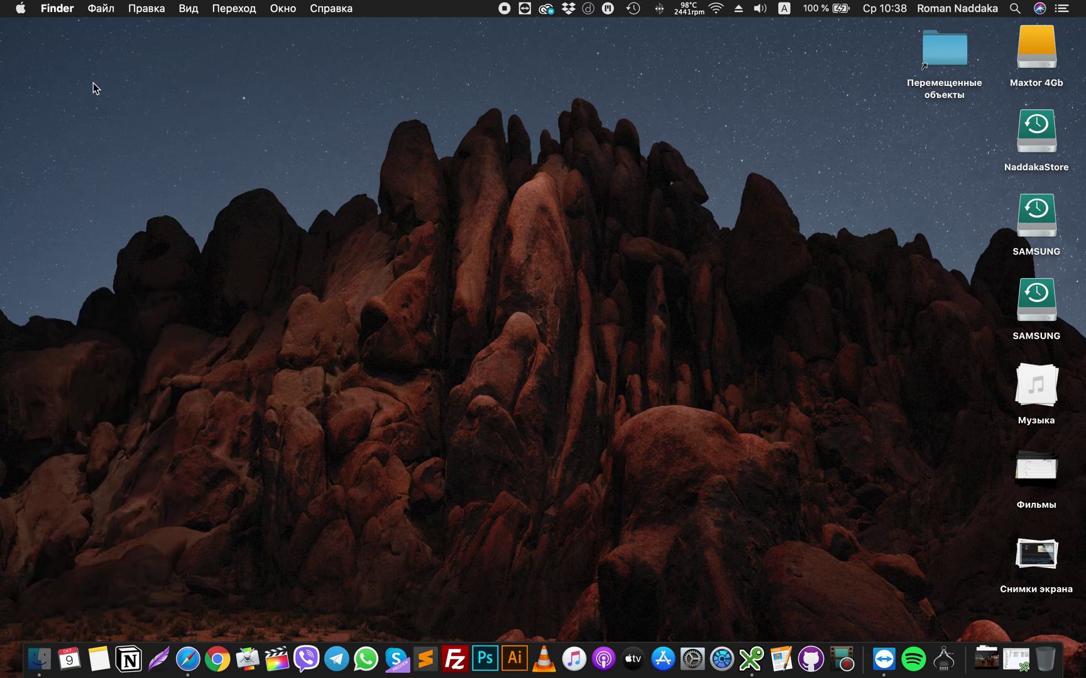
{"action": "left_click", "coordinate": [21, 9]}
{"action": "left_click", "coordinate": [333, 138]}
{"action": "key", "text": "ctrl+Left"}
{"action": "key", "text": "ctrl+Left"}
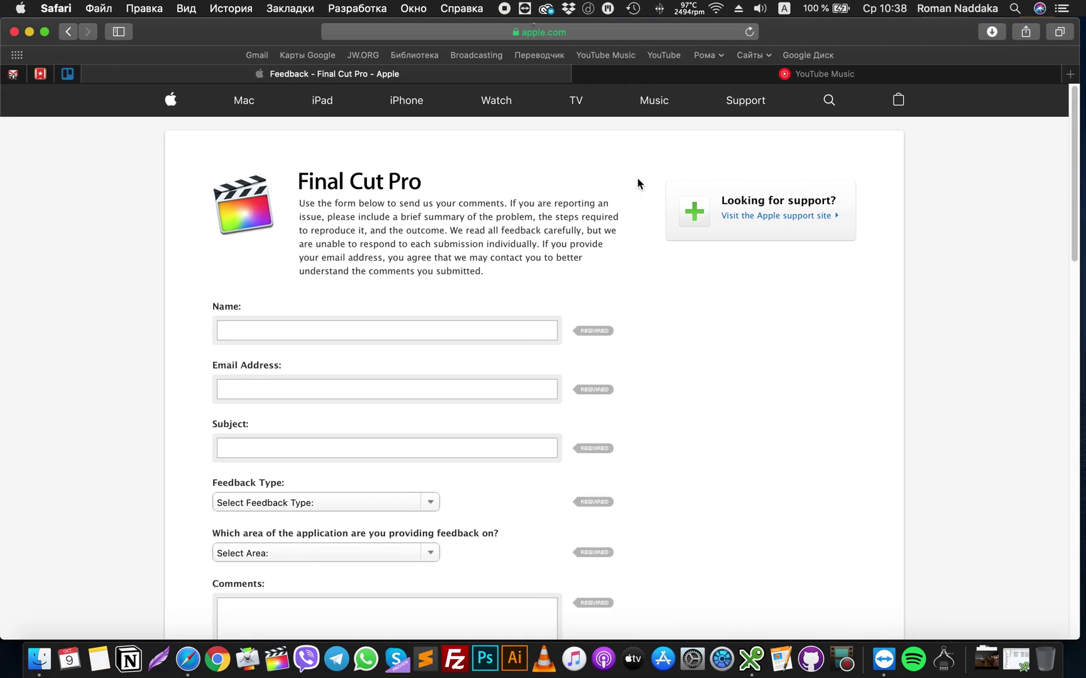